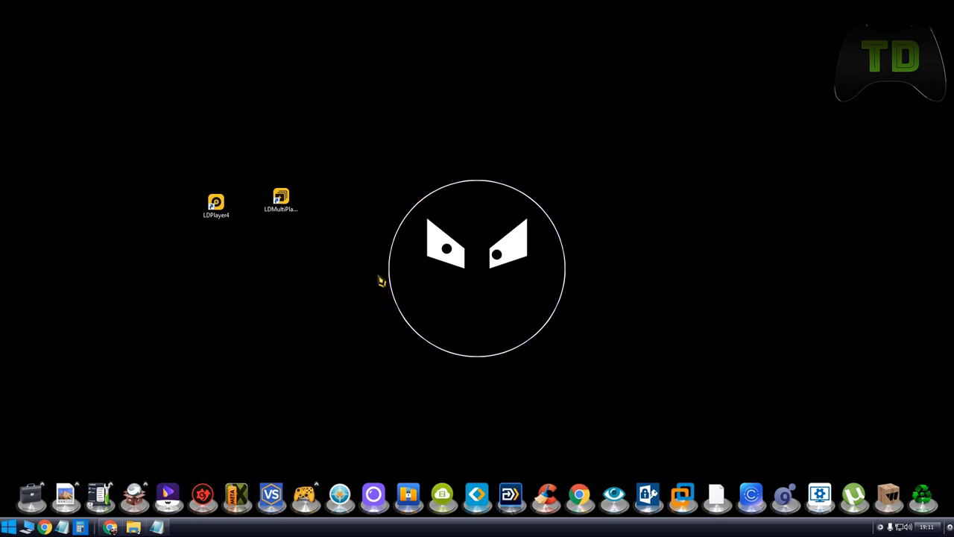
# Launch LDPlayer4 and examine its advanced, device model and other settings, including the RAM options, without saving any changes.
pyautogui.click(222, 210)
pyautogui.doubleClick(222, 210)
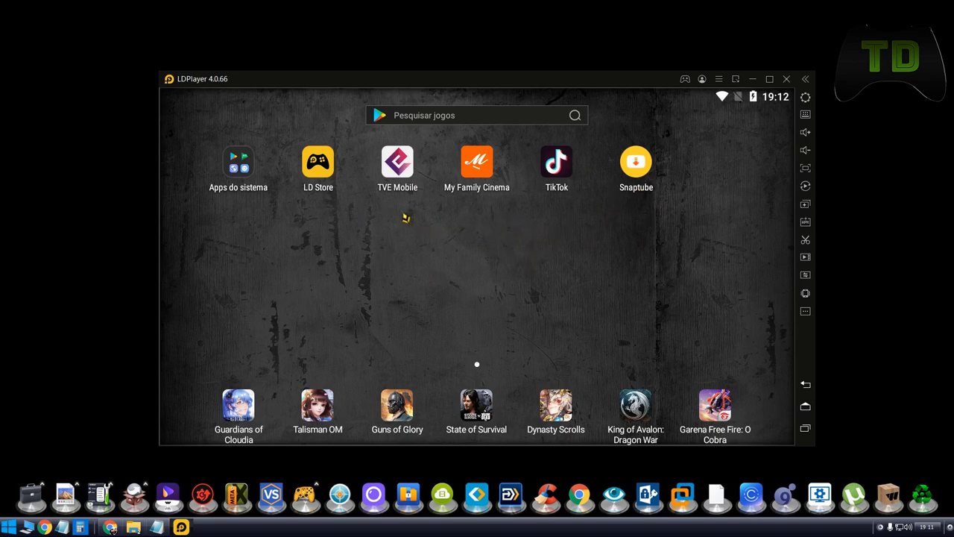
pyautogui.click(804, 98)
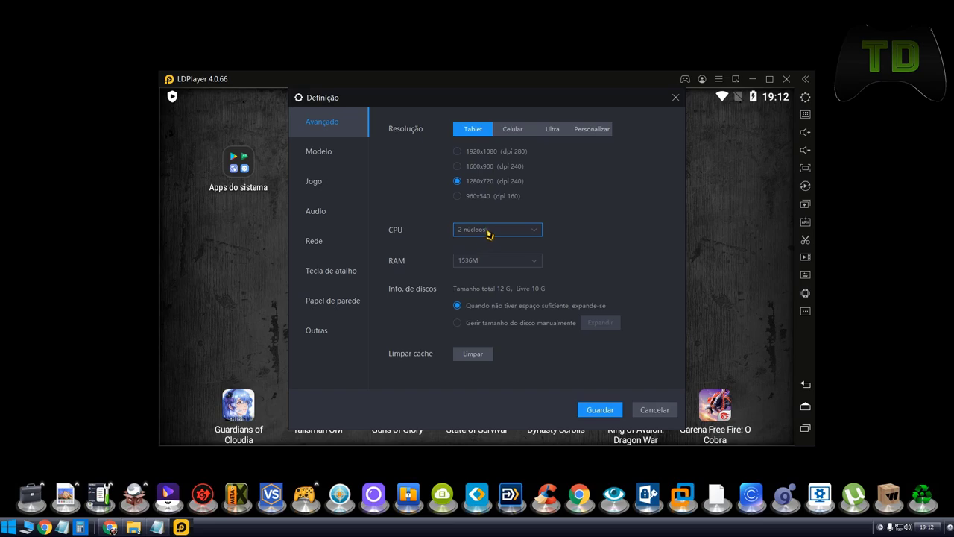
pyautogui.click(488, 262)
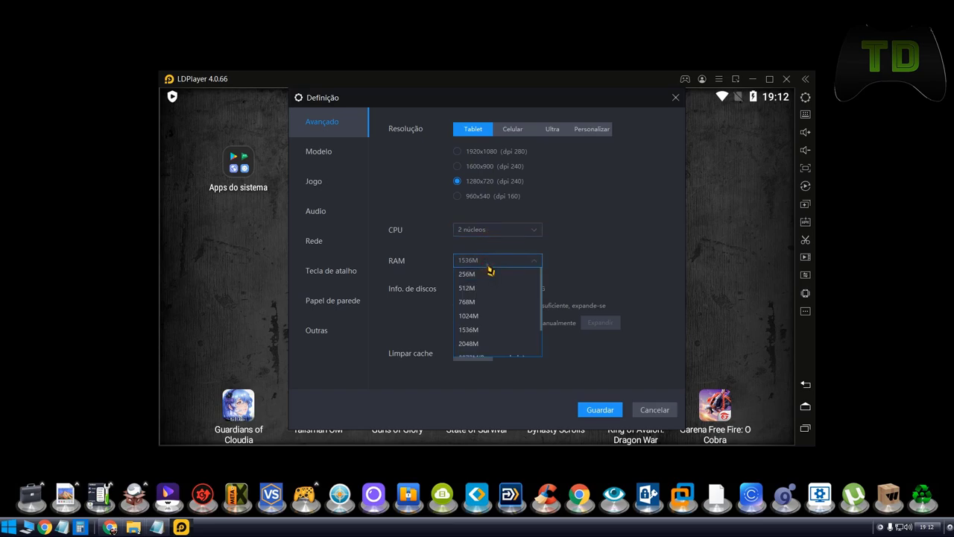
pyautogui.click(391, 198)
pyautogui.click(333, 152)
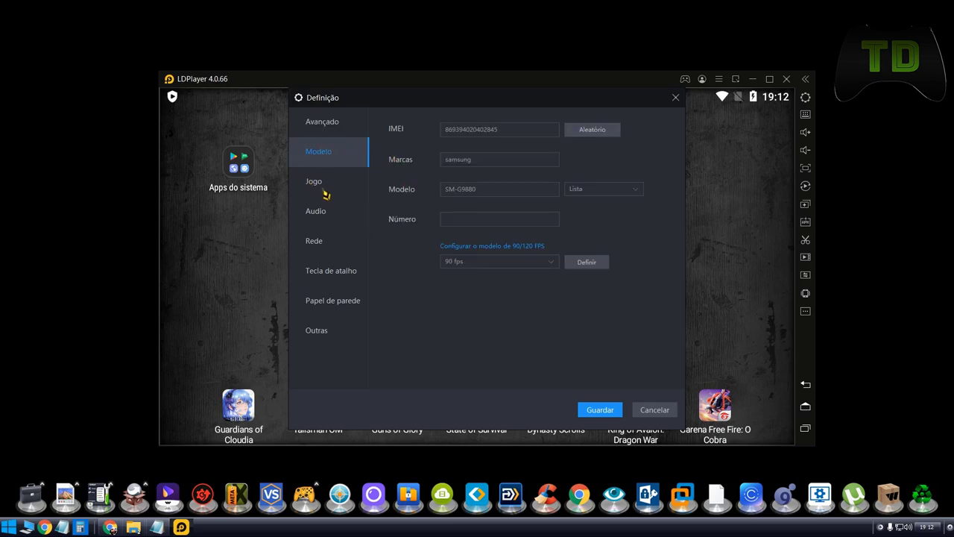
pyautogui.click(326, 337)
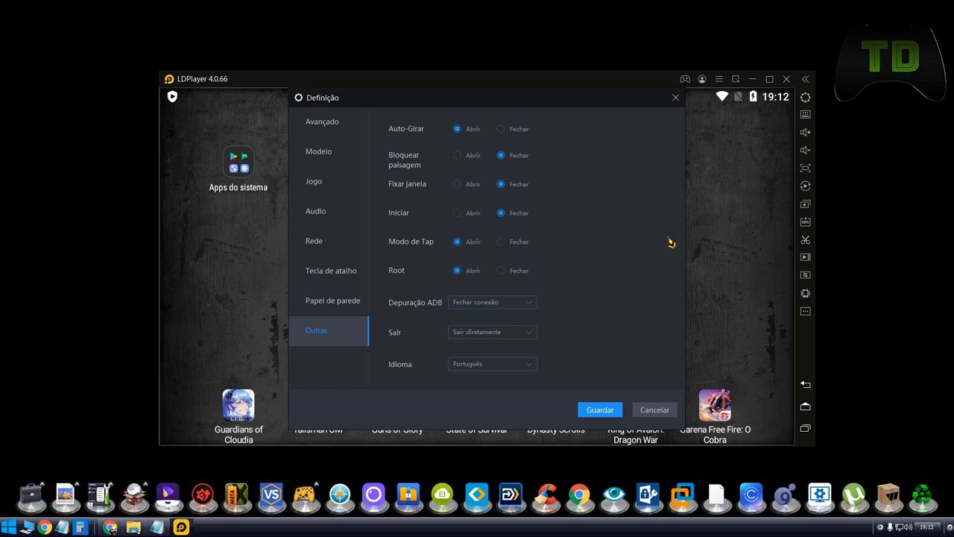
pyautogui.click(653, 408)
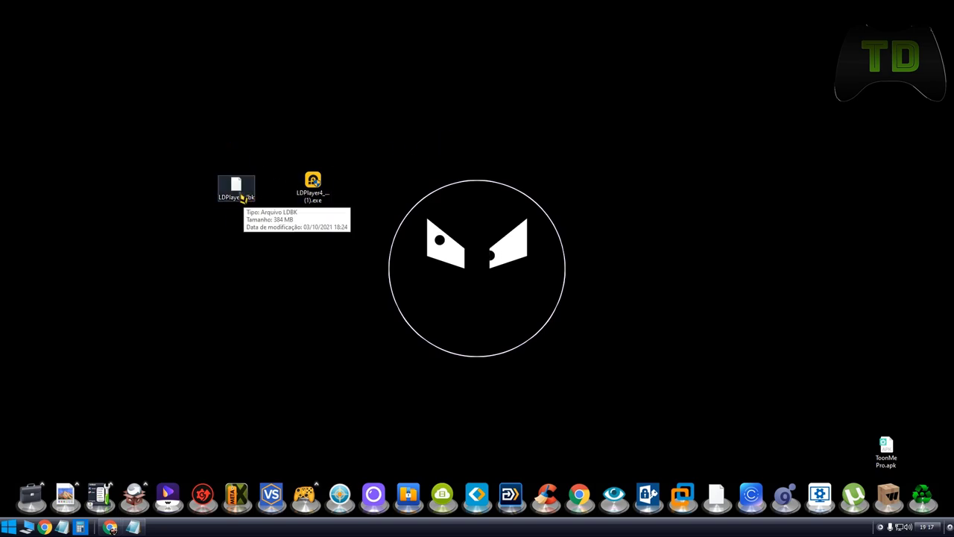
# Install LDPlayer 4 with a custom installation into E:\LDPlayer\LDPlayer4.0\, rejecting the McAfee WebAdvisor and Avast Free Antivirus offers.
pyautogui.click(318, 185)
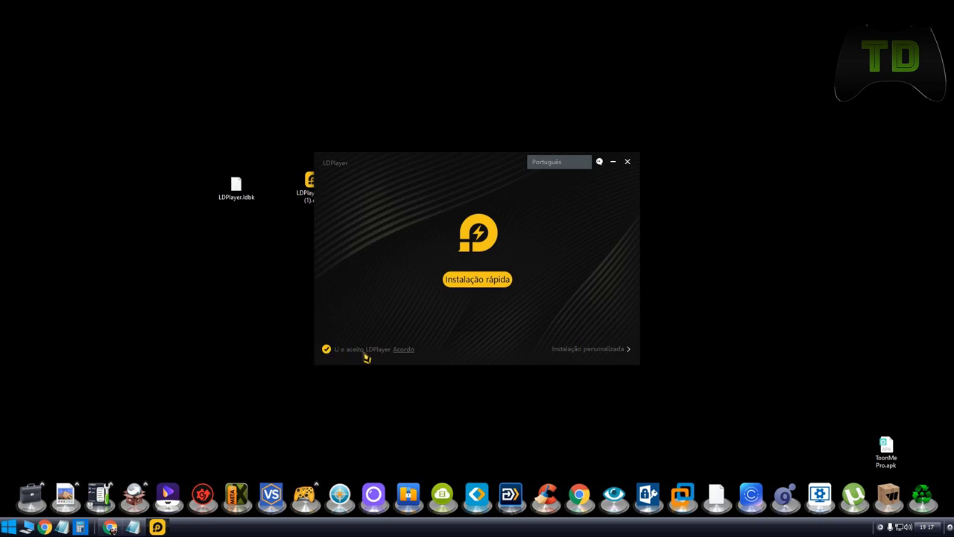
pyautogui.click(618, 351)
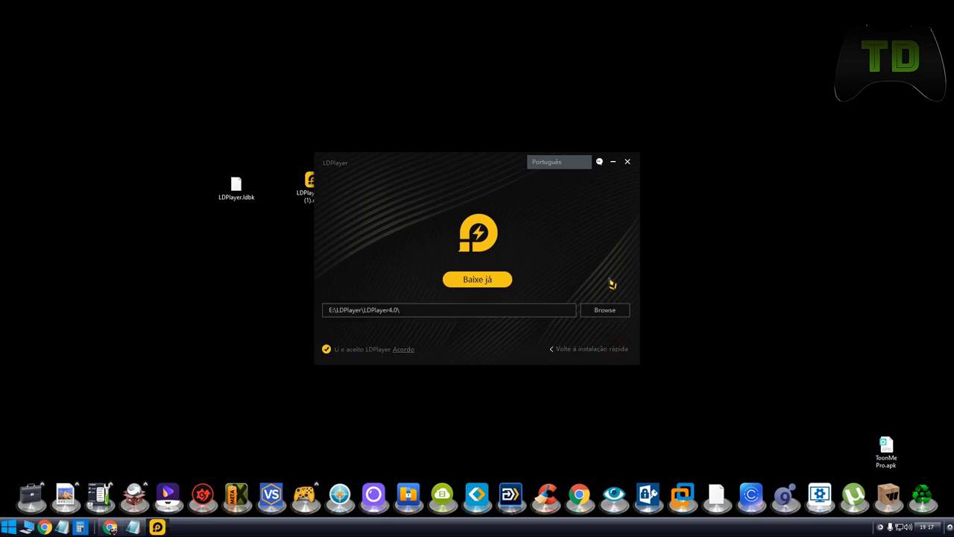
pyautogui.click(458, 313)
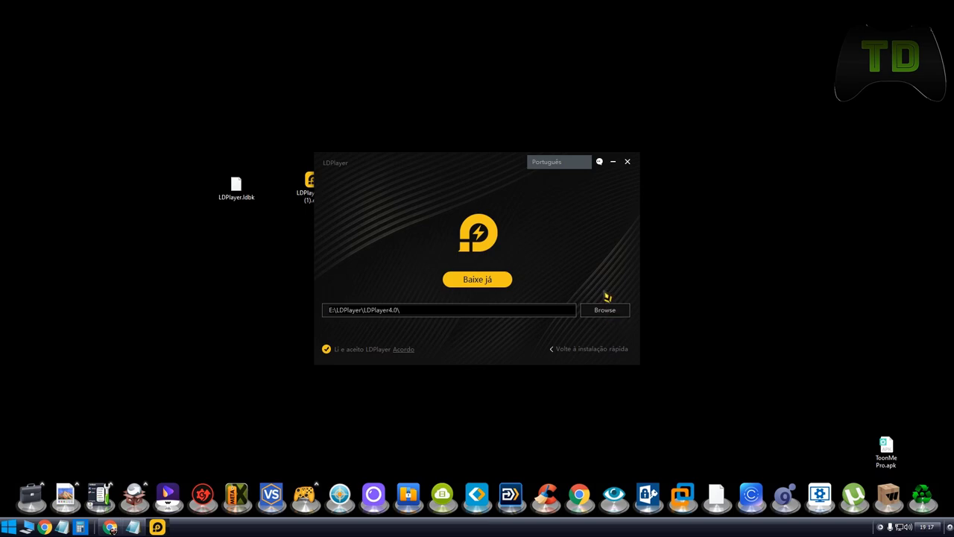
pyautogui.click(478, 280)
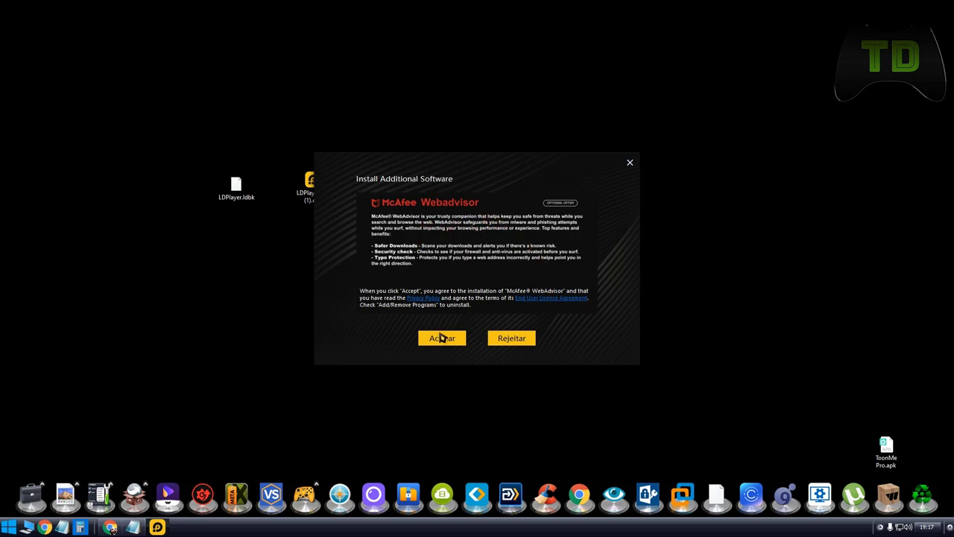
pyautogui.click(513, 339)
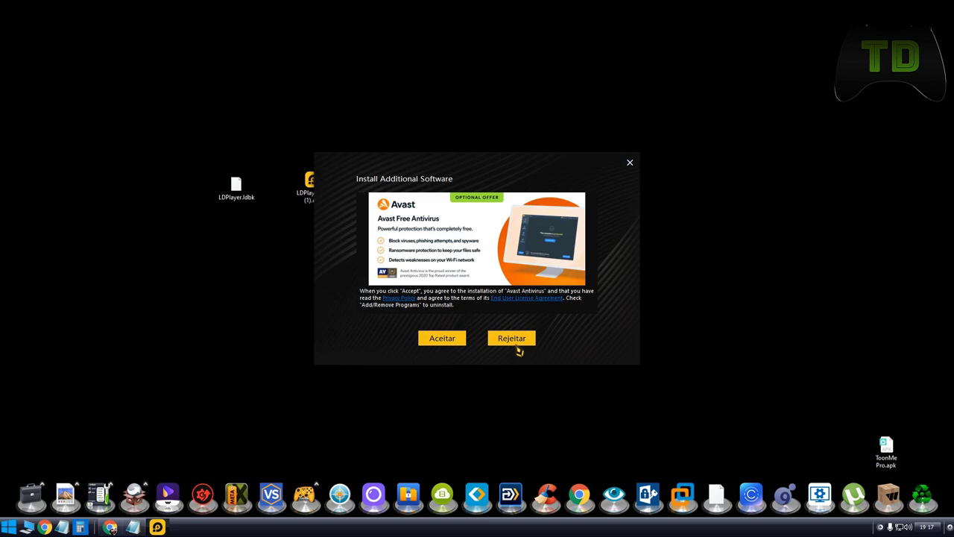
pyautogui.click(516, 345)
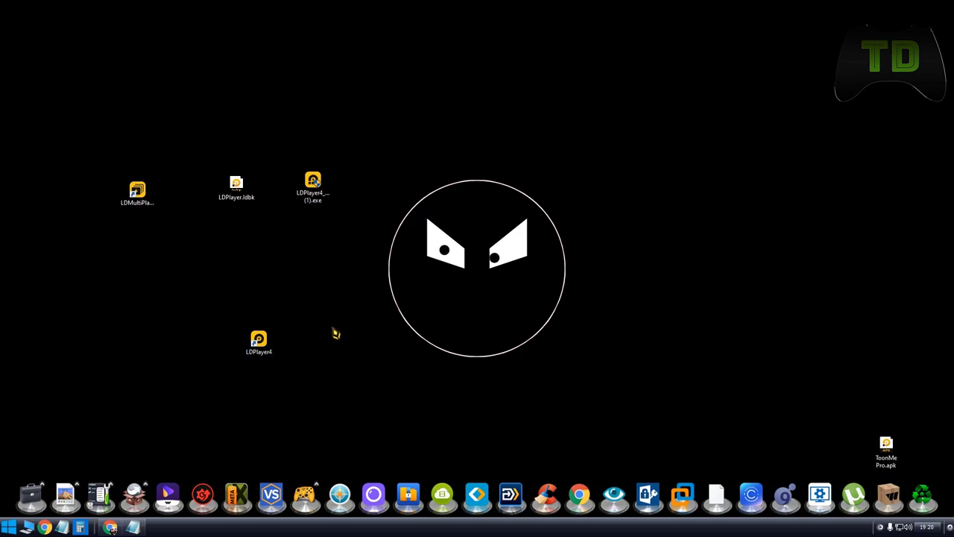
# Launch the newly installed LDPlayer4 to check its home screen, and exit the emulator.
pyautogui.click(266, 345)
pyautogui.doubleClick(267, 345)
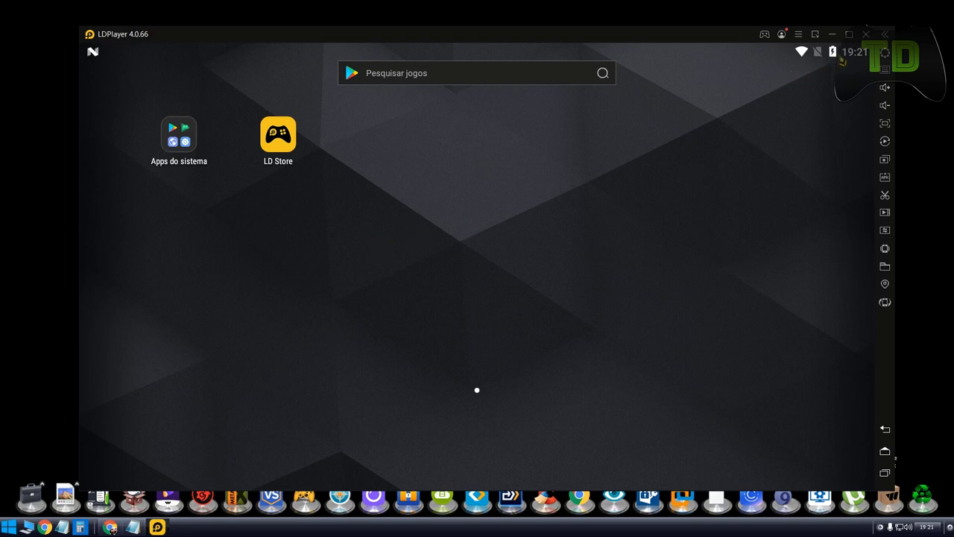
pyautogui.click(865, 35)
pyautogui.click(514, 300)
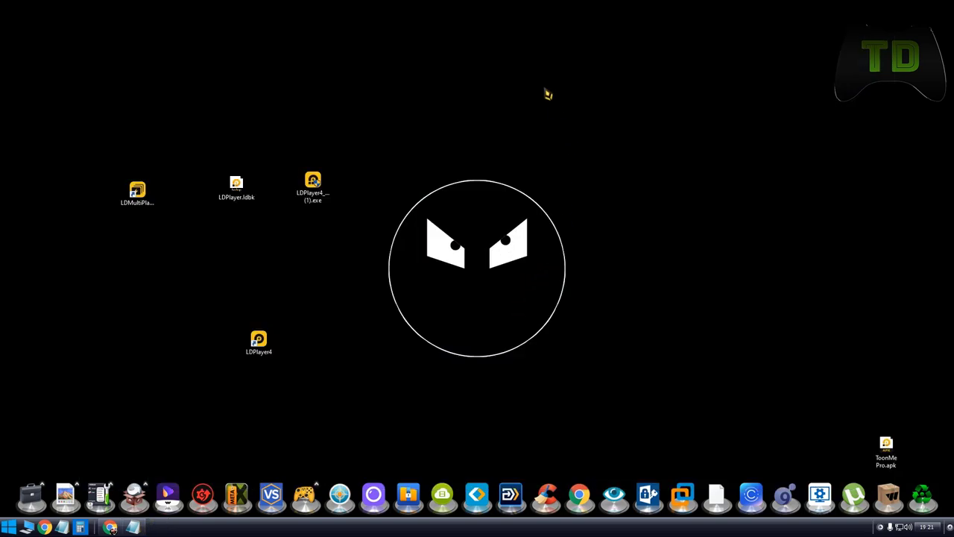
# Open LDMultiPlayer and restore the LDPlayer instance from the desktop backup file LDPlayer.ldbk.
pyautogui.click(237, 198)
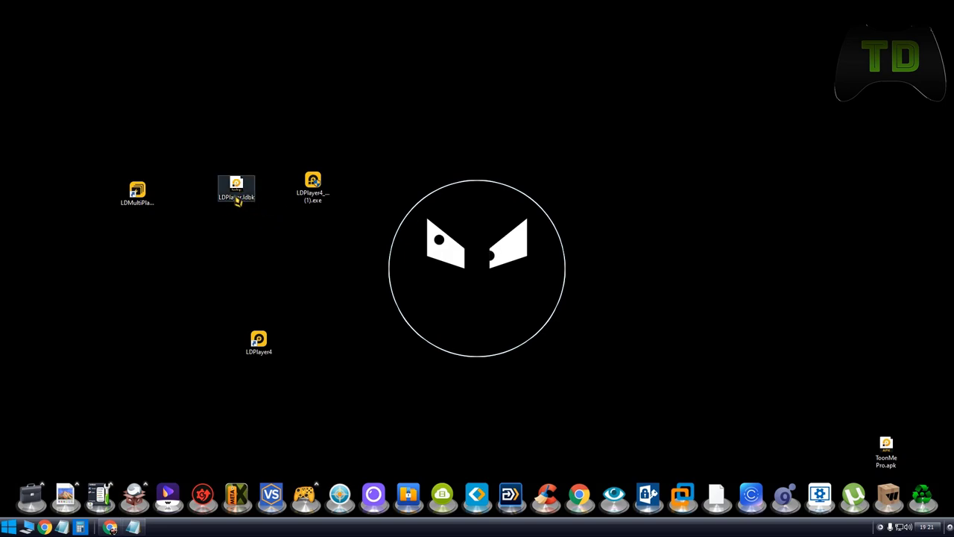
pyautogui.doubleClick(139, 199)
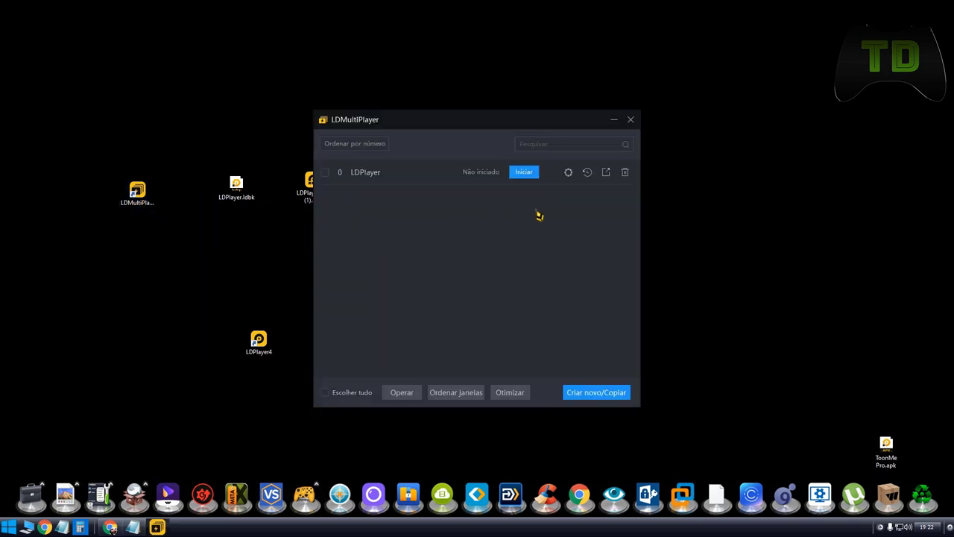
pyautogui.click(588, 173)
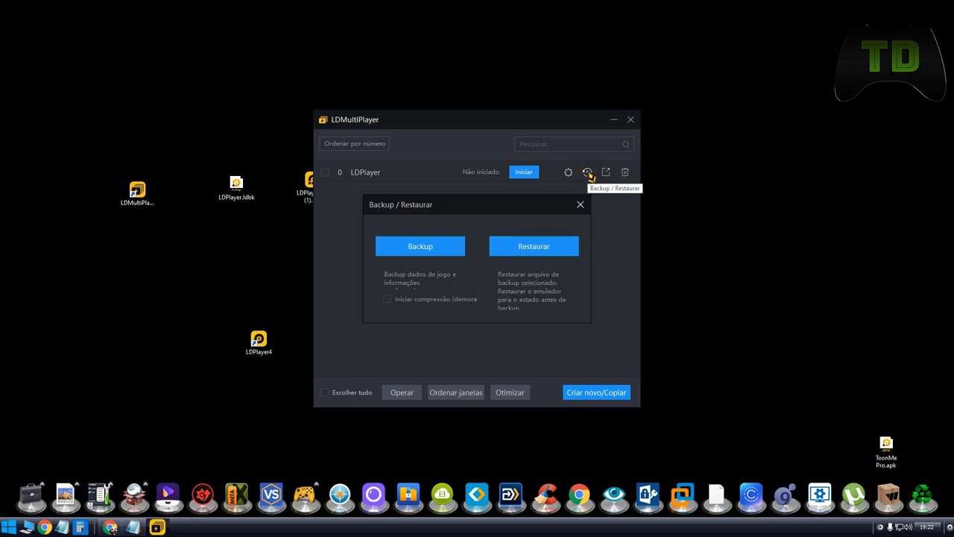
pyautogui.click(532, 248)
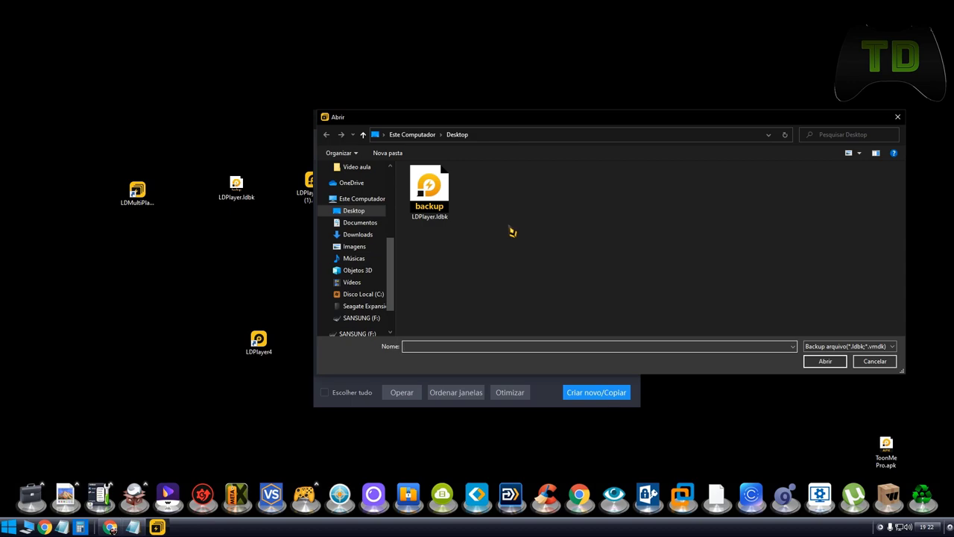
pyautogui.doubleClick(447, 208)
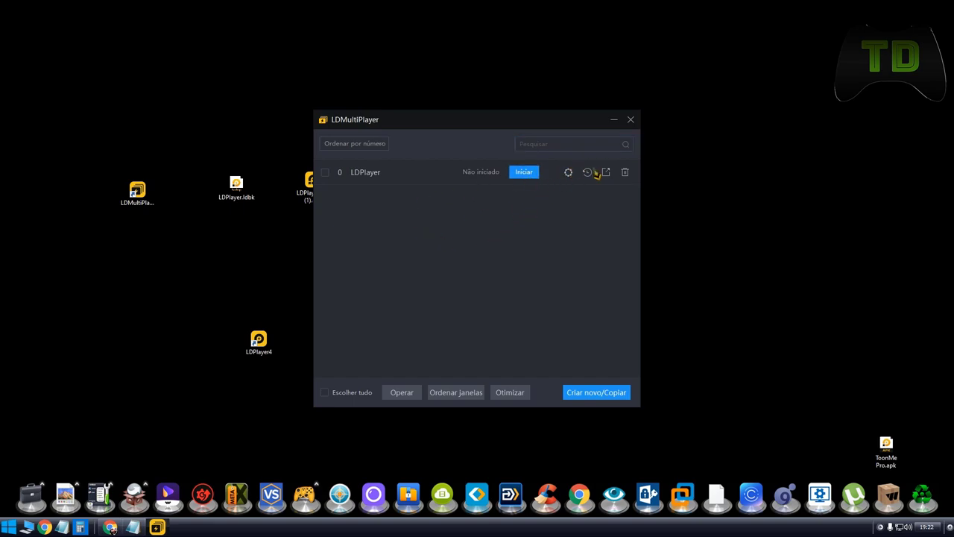
# Launch the restored LDPlayer4 emulator and uninstall the Snaptube app from its home screen.
pyautogui.doubleClick(263, 345)
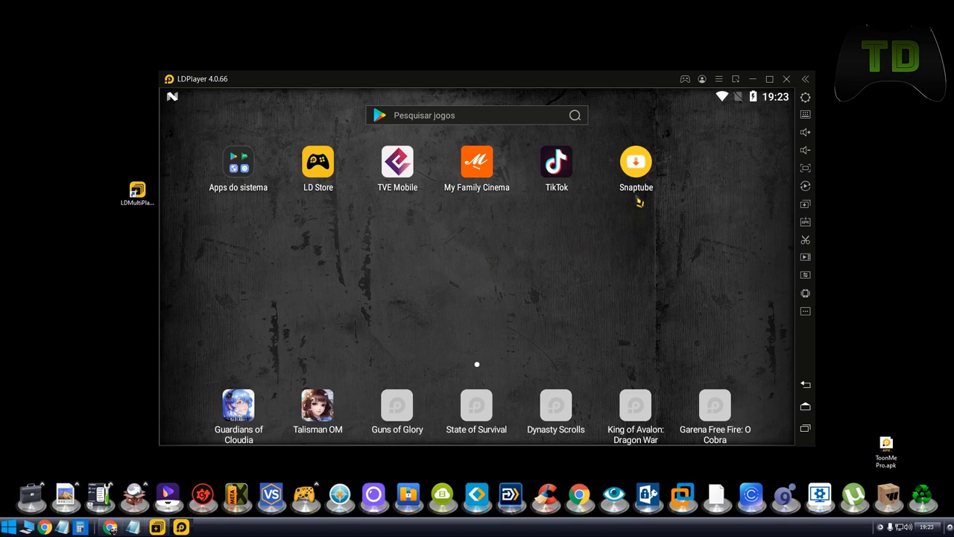
pyautogui.click(638, 169)
pyautogui.moveTo(638, 169); pyautogui.dragTo(188, 163)
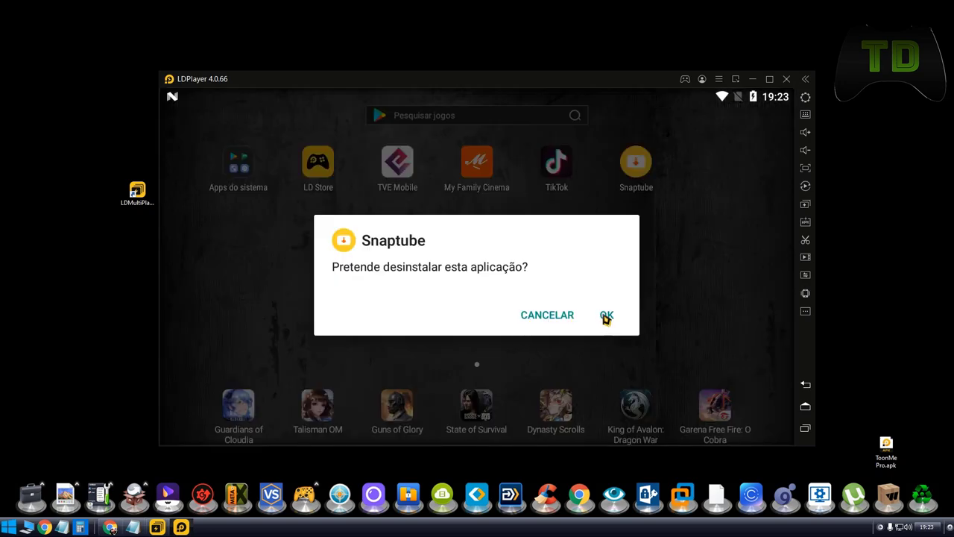
pyautogui.click(606, 315)
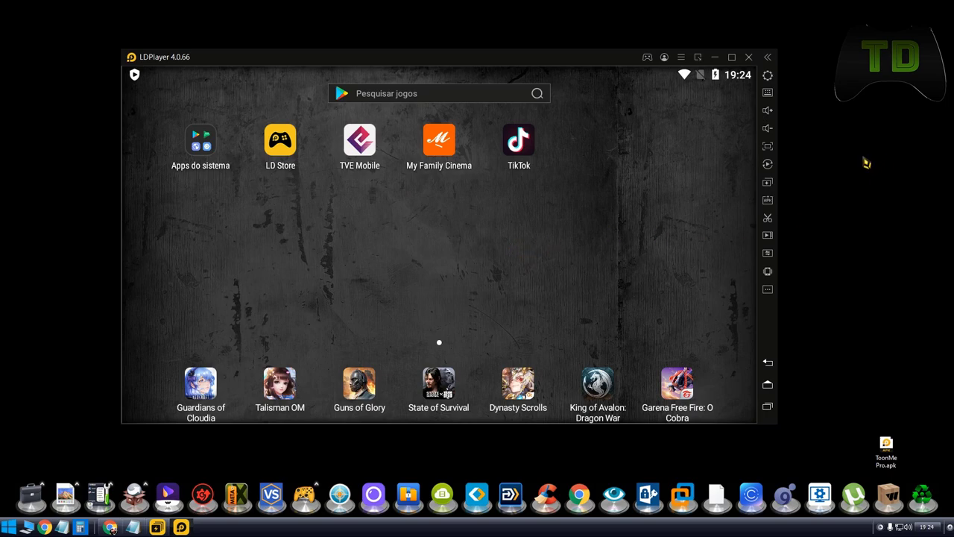
# Install ToonMe Pro.apk from the desktop into the emulator, open ToonMe, and return to the home screen.
pyautogui.click(892, 446)
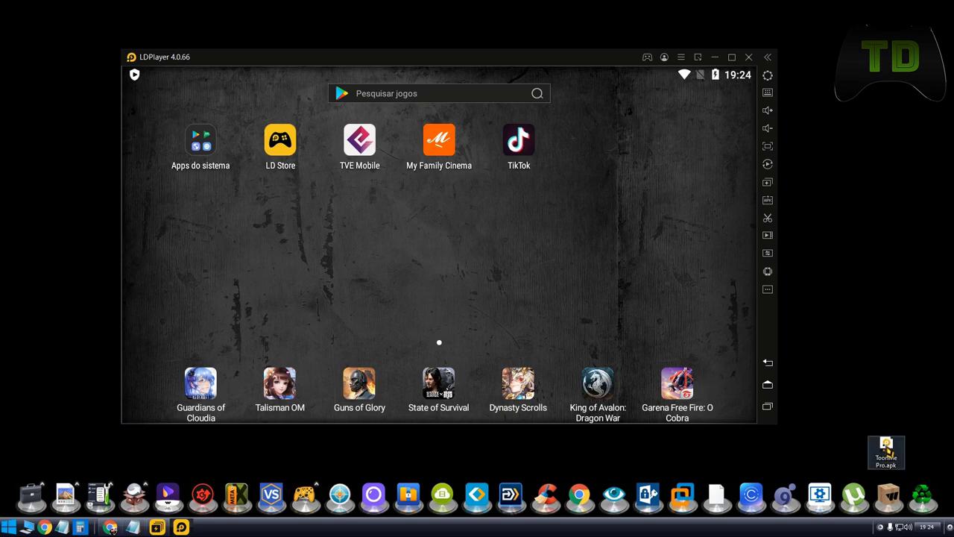
pyautogui.moveTo(886, 446); pyautogui.dragTo(836, 302)
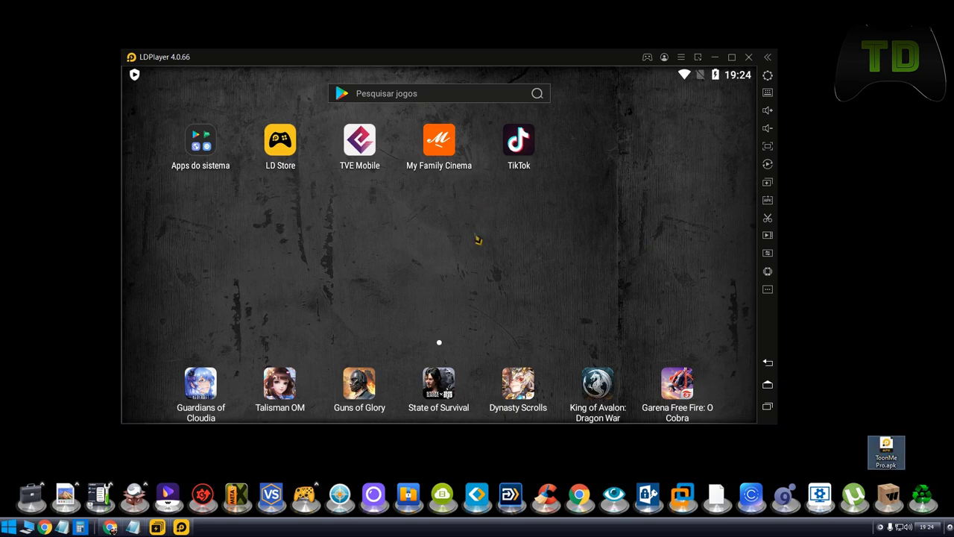
pyautogui.moveTo(549, 217); pyautogui.dragTo(521, 256)
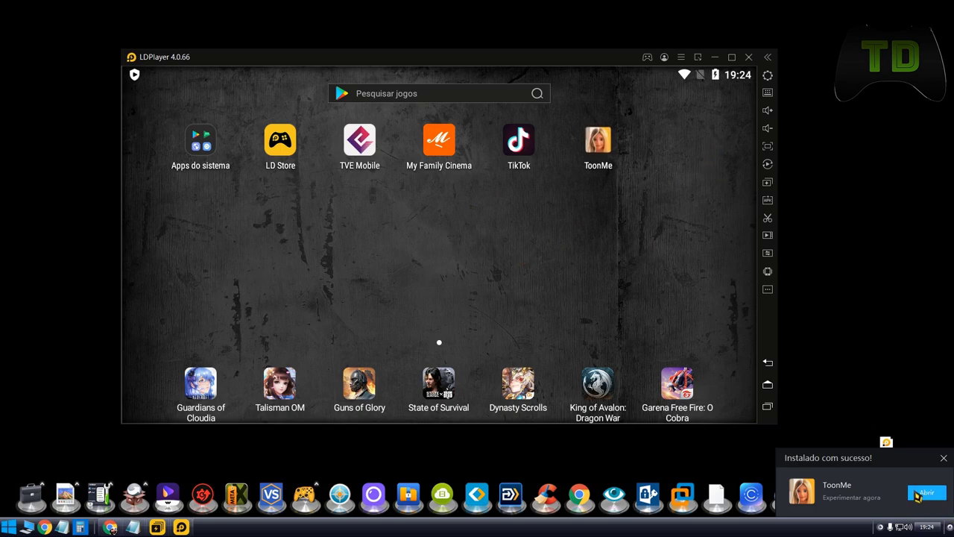
pyautogui.click(926, 493)
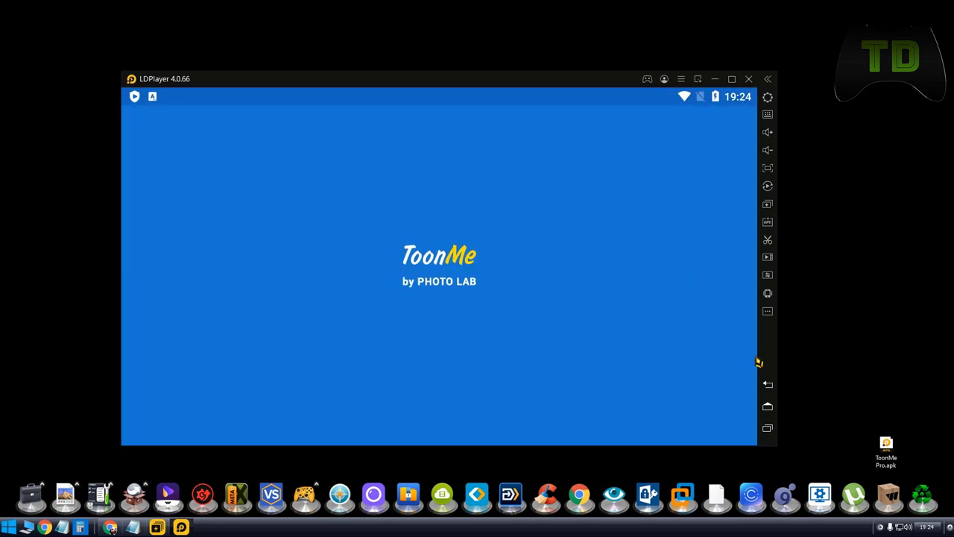
pyautogui.click(769, 407)
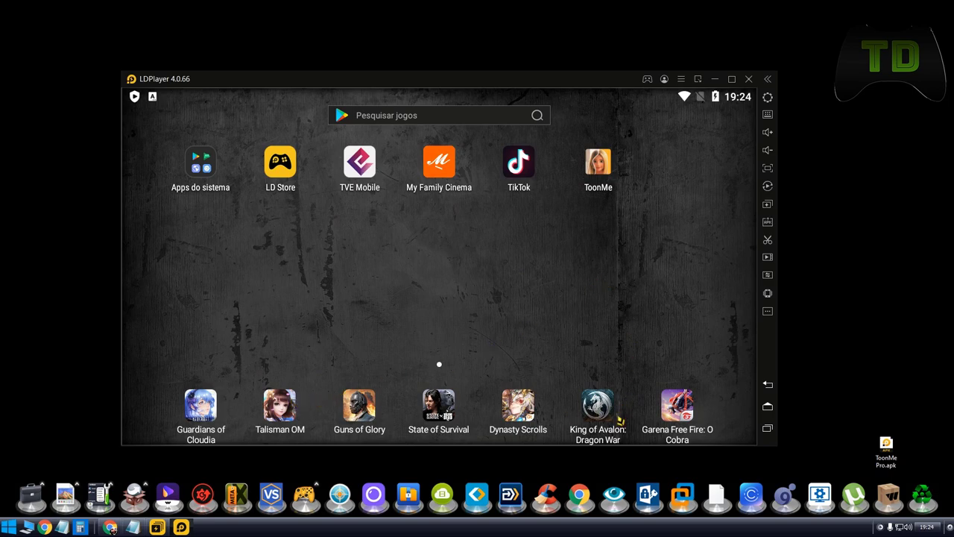
# View the LDPlayer Premium account page with its Google Play login option, and return to the emulator's home screen.
pyautogui.click(662, 78)
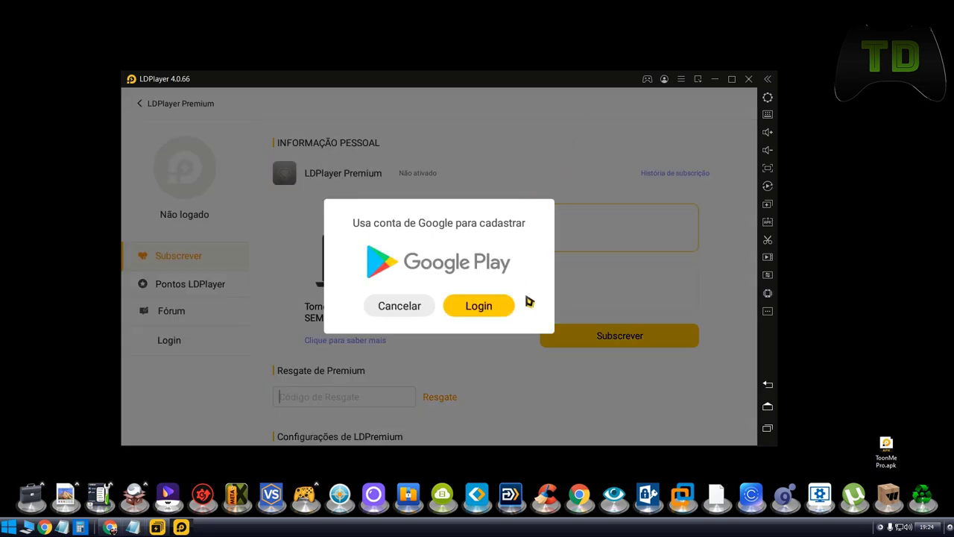
pyautogui.click(471, 314)
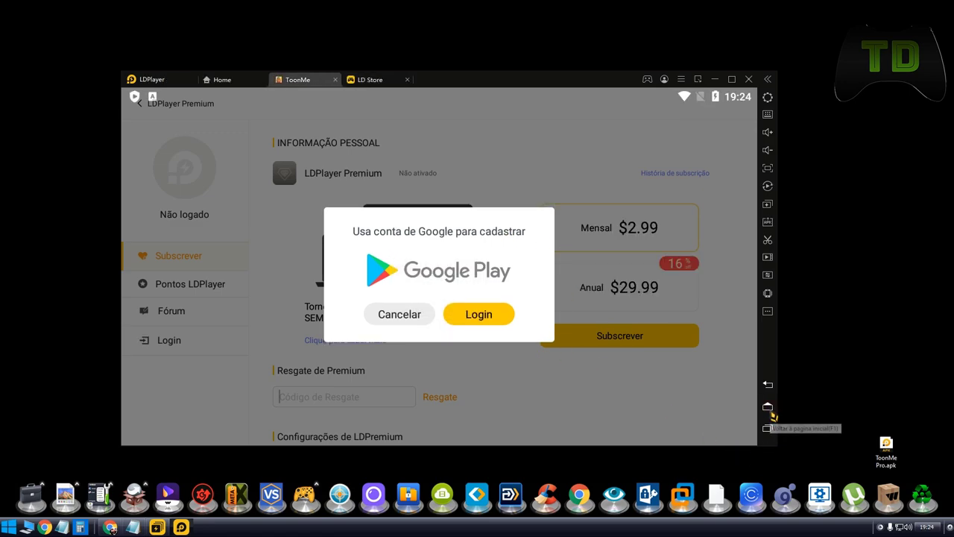
pyautogui.click(768, 407)
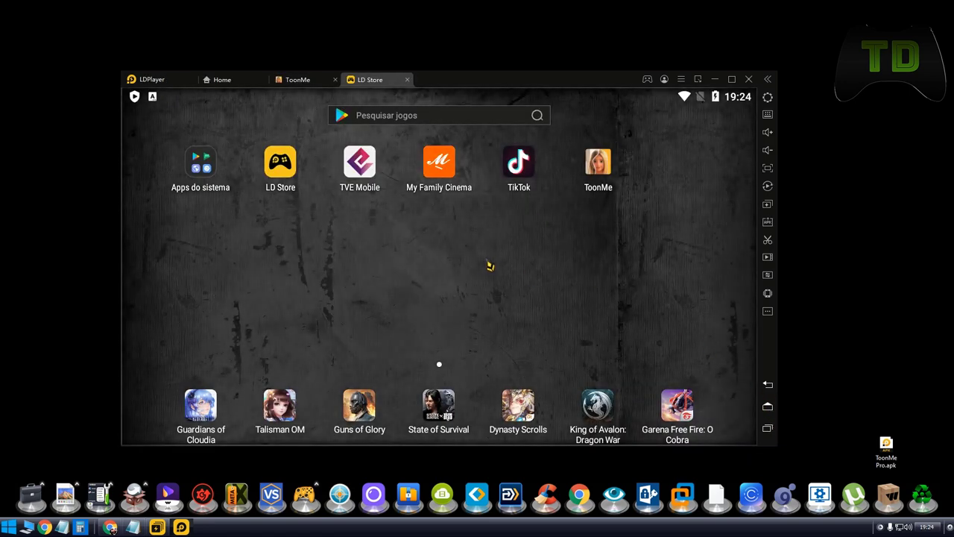